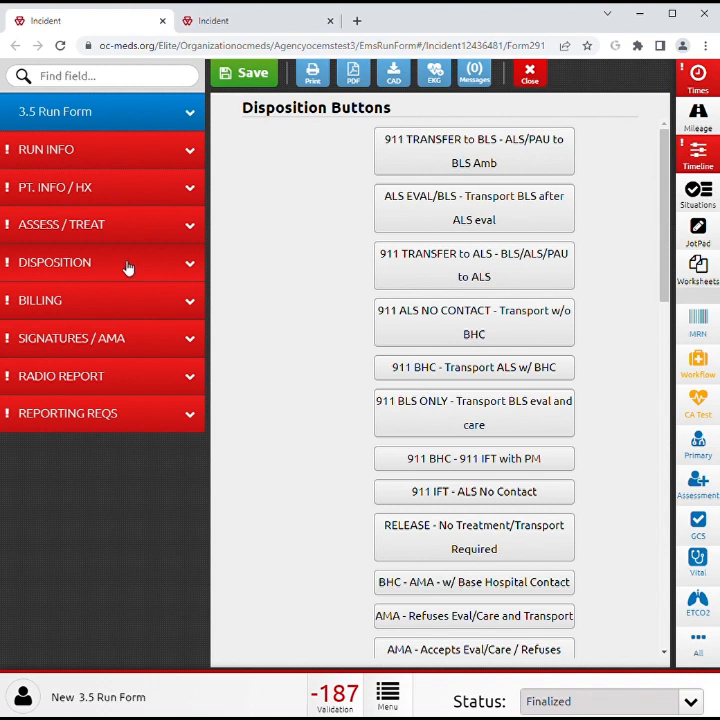
Compare the Transport section of the old 3.4 run form with the new 3.5 form and expand the new form's Disposition section.
left_click(220, 23)
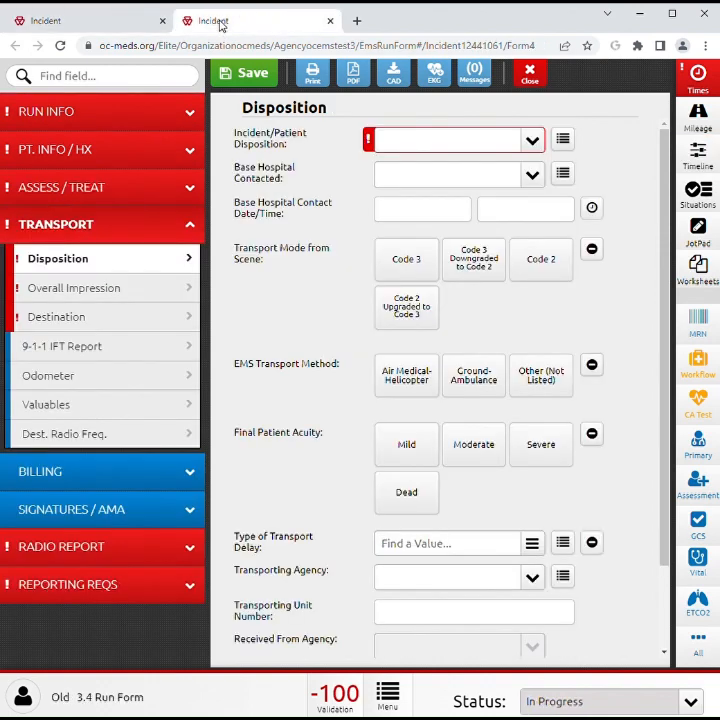
left_click(137, 27)
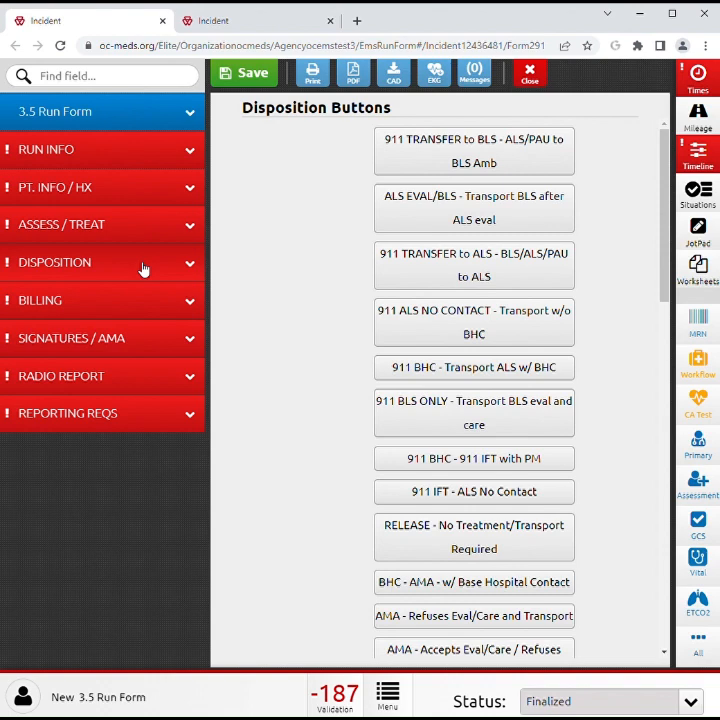
left_click(143, 269)
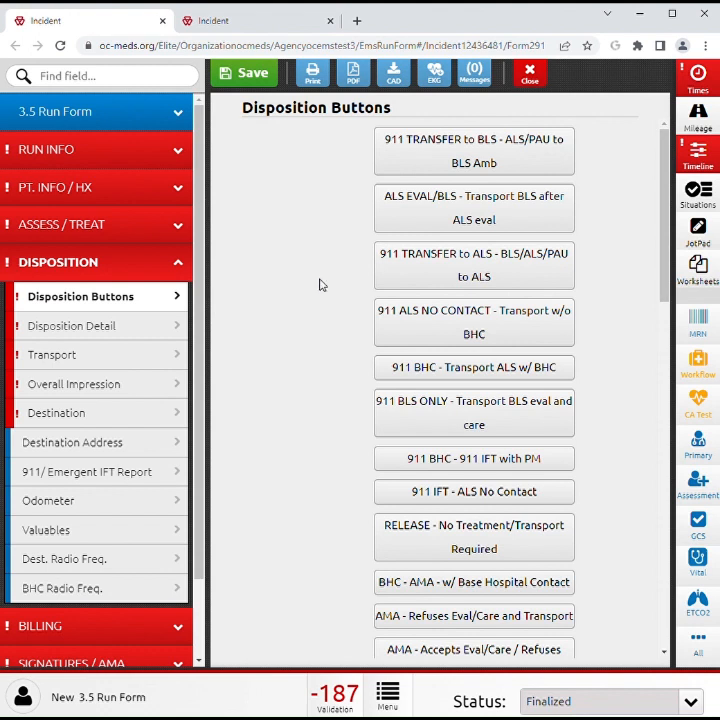
Preview the autofill values for ALS EVAL/BLS and 911 TRANSFER to BLS without applying either set.
left_click(419, 196)
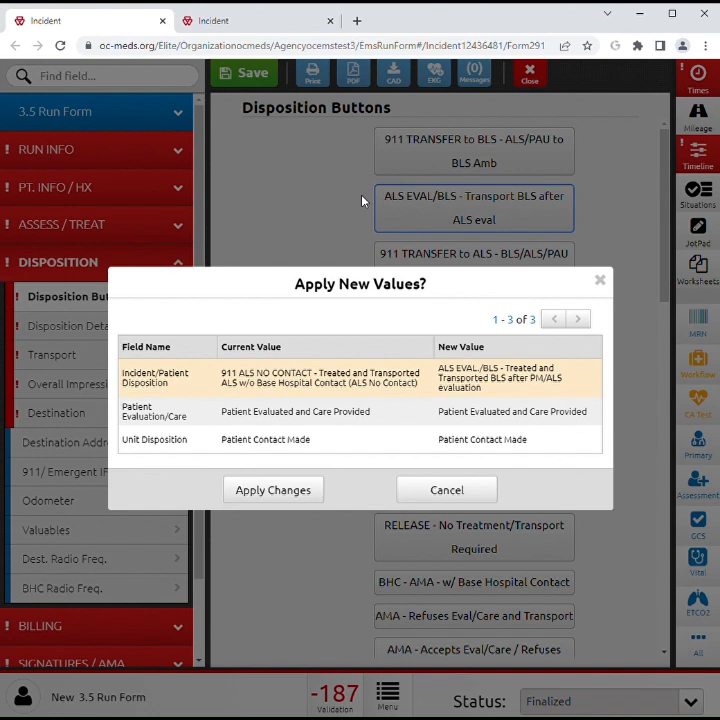
left_click(404, 164)
left_click(404, 164)
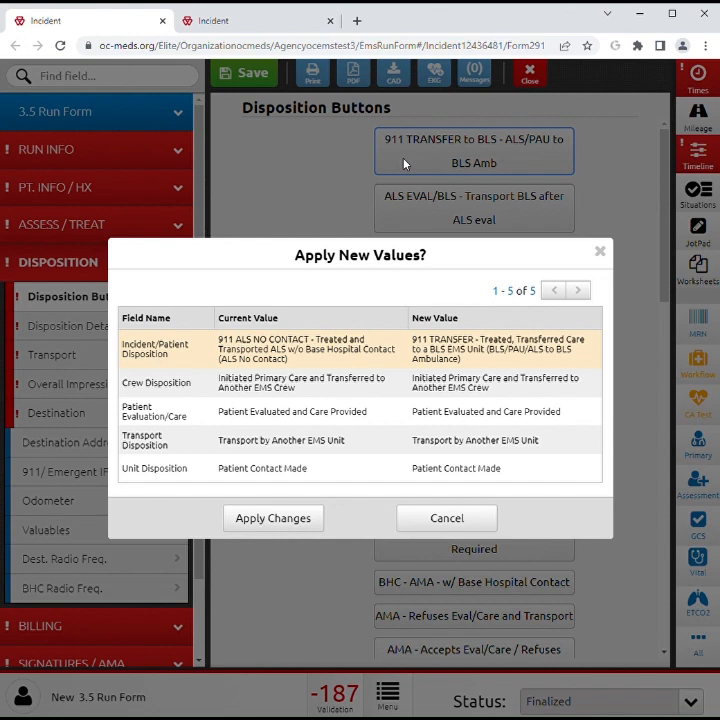
key("Escape")
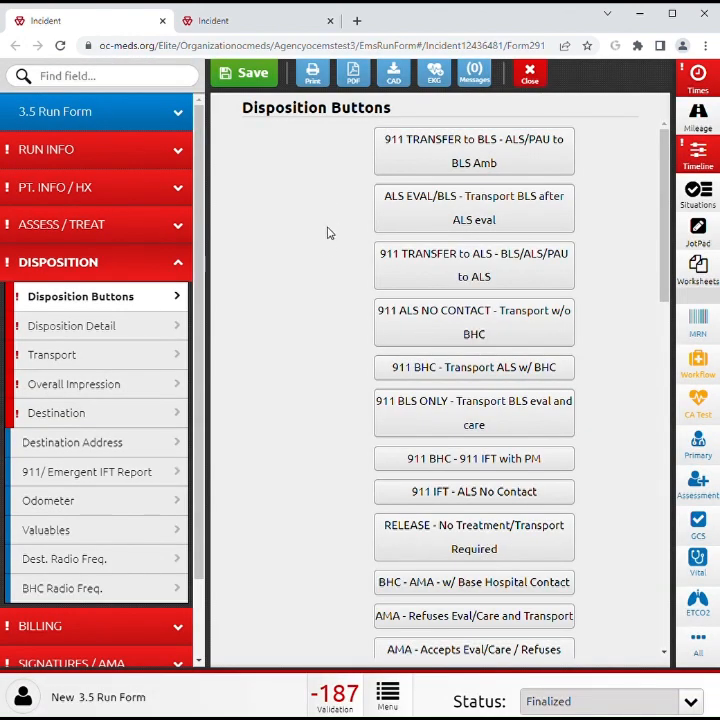
Apply the 911 ALS NO CONTACT autofill values and check the Incident/Patient Disposition below the disposition options.
left_click(407, 332)
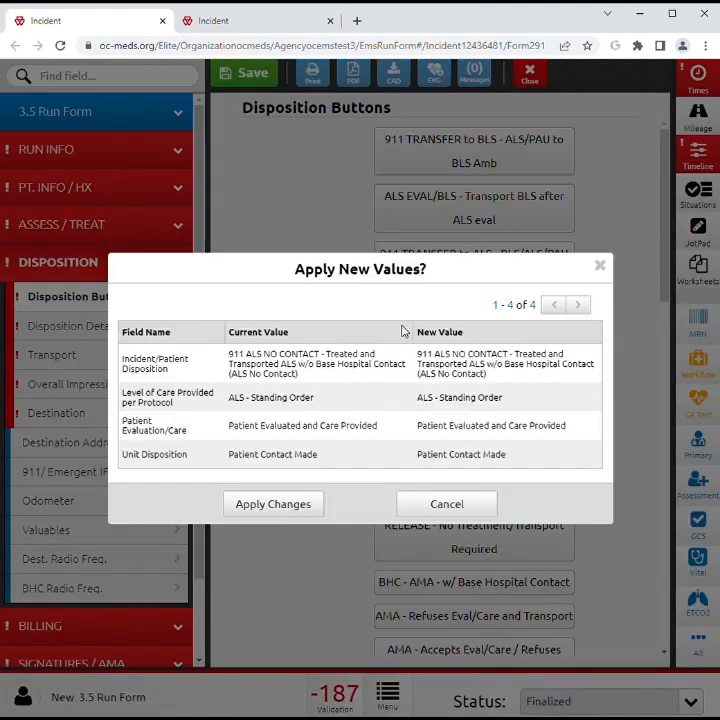
left_click(308, 505)
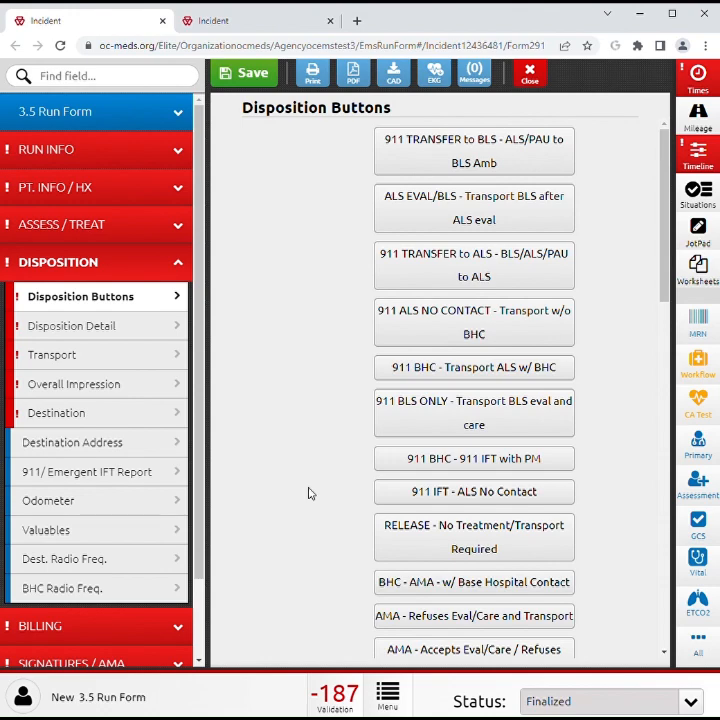
scroll(413, 490, "down", 10)
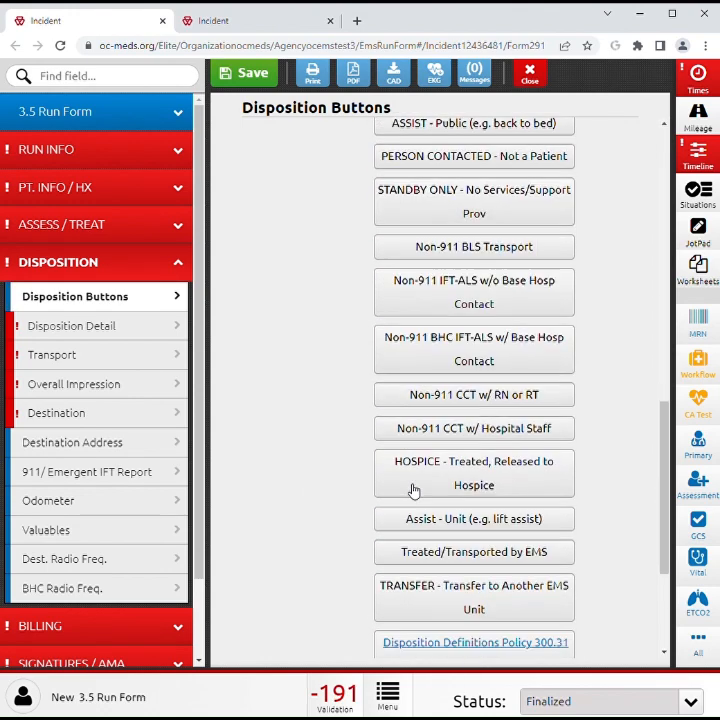
scroll(413, 490, "down", 3)
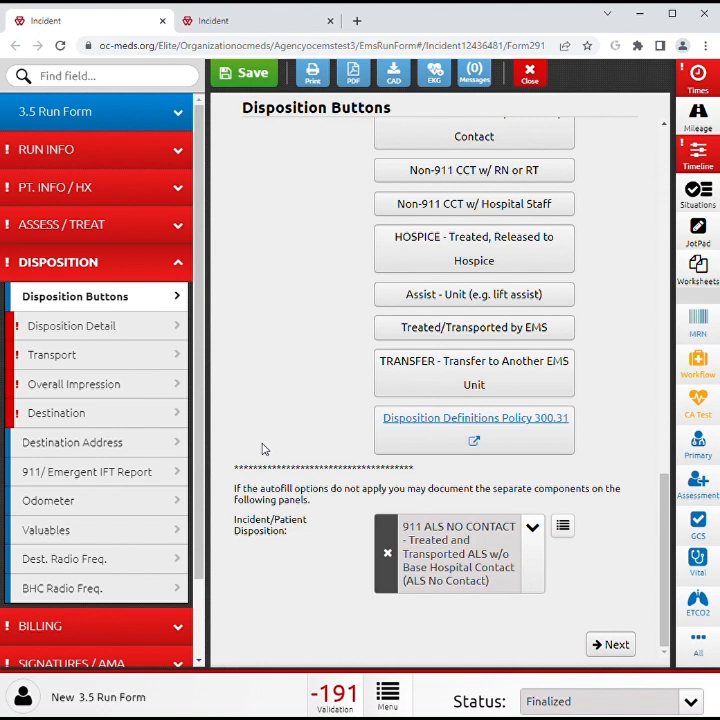
Review the Disposition Detail fields together with the Response Times of the incident.
left_click(620, 646)
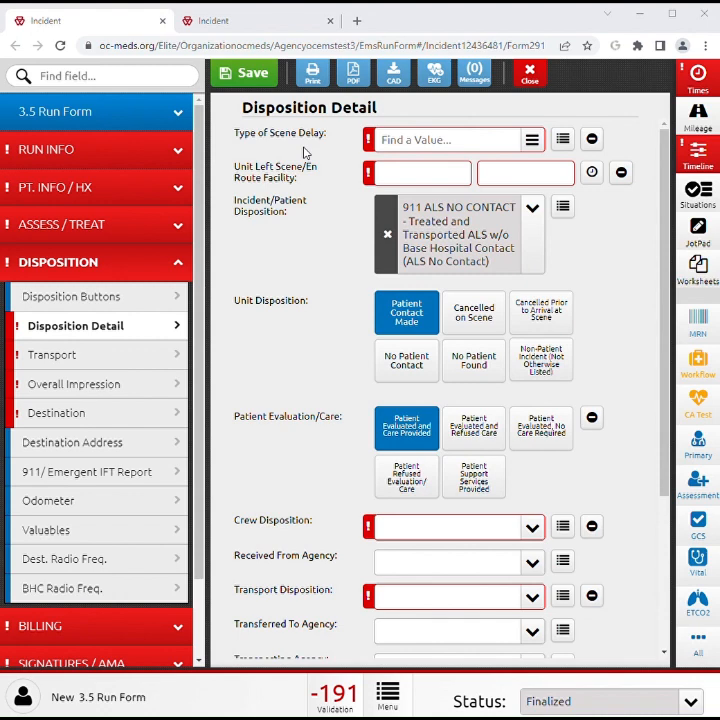
left_click(700, 86)
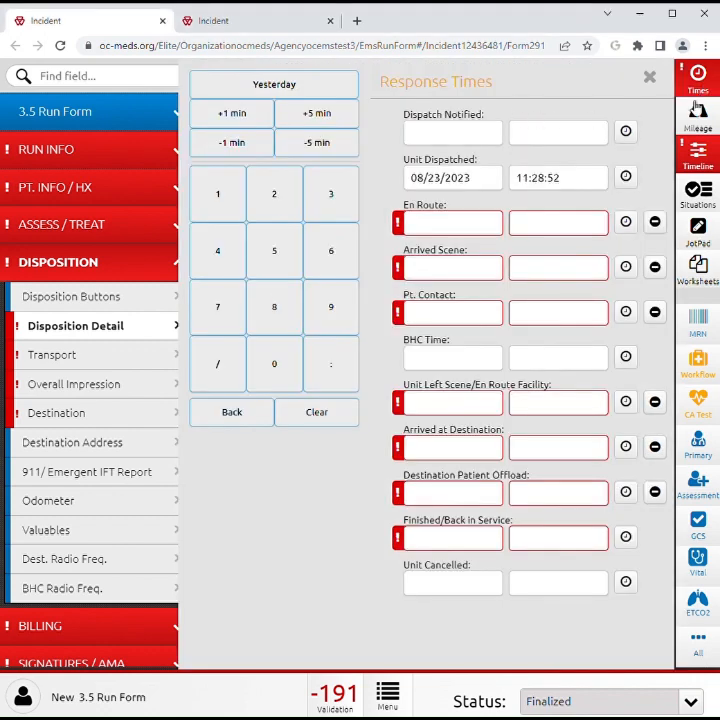
left_click(703, 100)
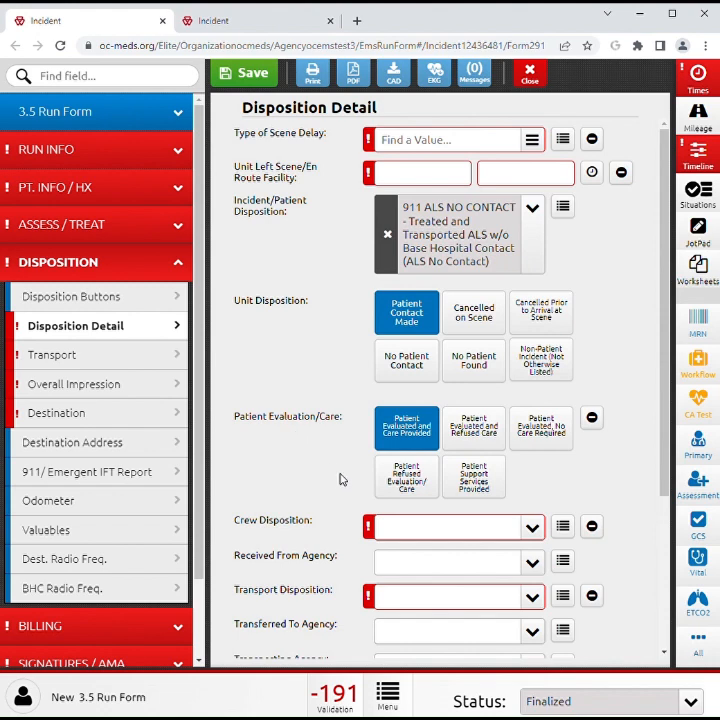
scroll(340, 480, "down", 3)
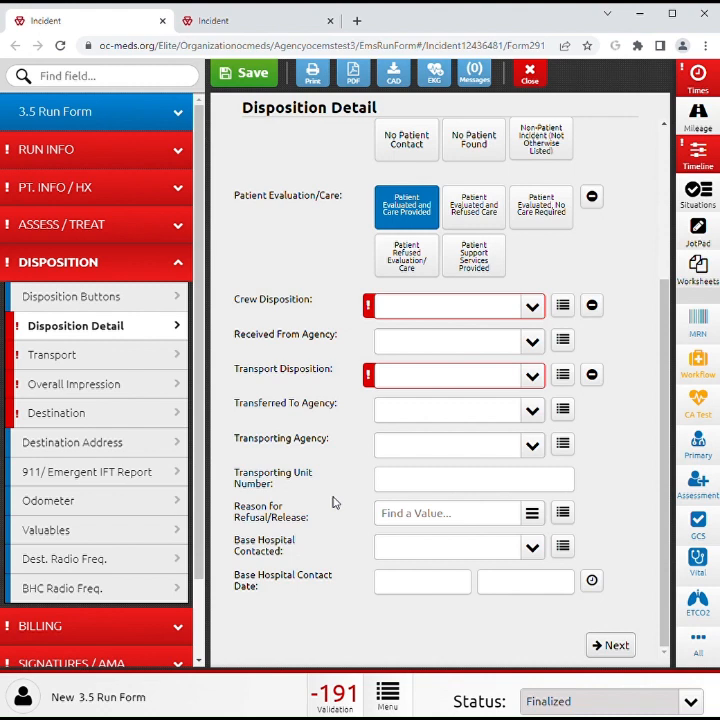
Examine the new form's Transport fields and compare them with the old form's Disposition panel.
left_click(602, 646)
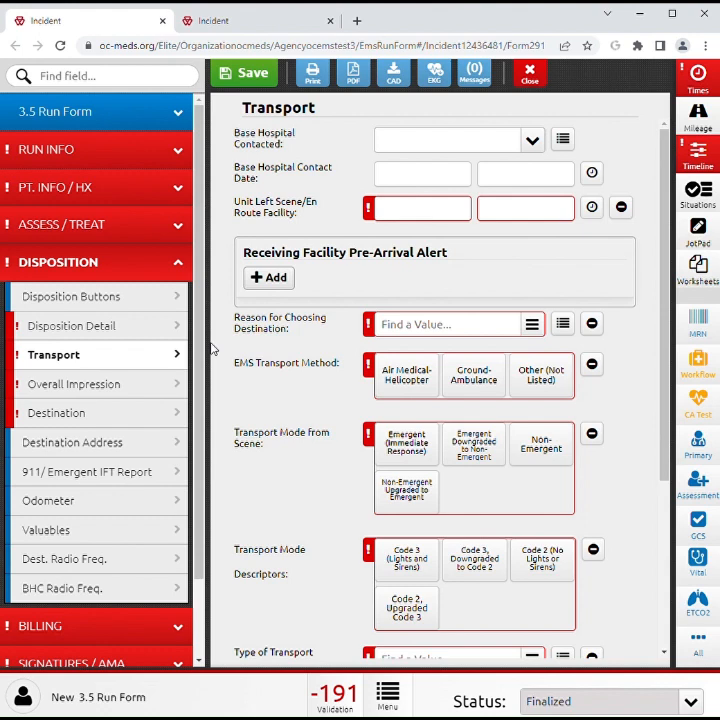
left_click(254, 29)
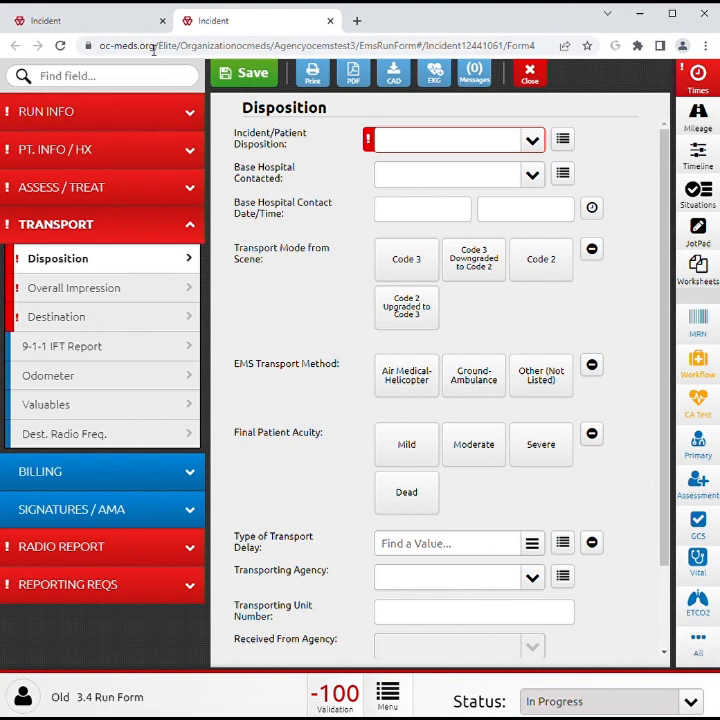
left_click(130, 24)
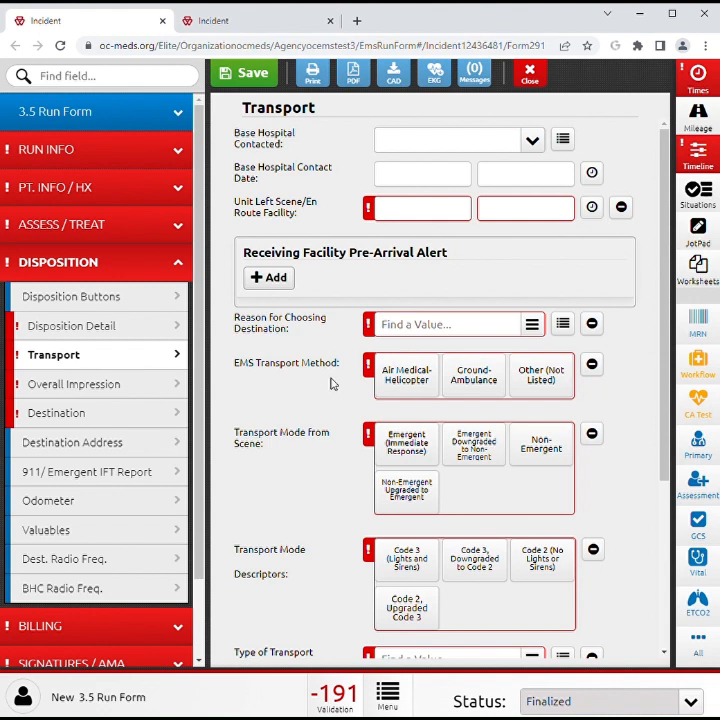
scroll(333, 383, "down", 5)
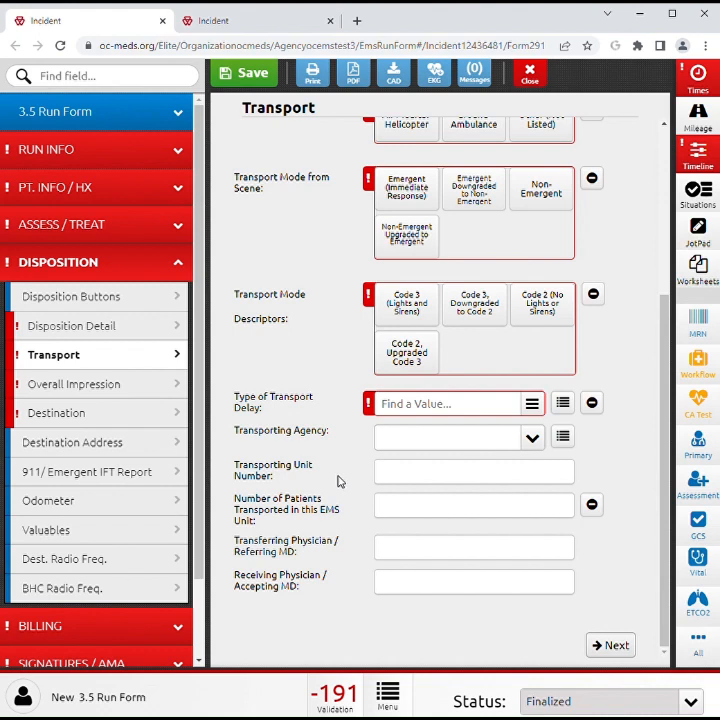
Compare the Overall Impression panel in both forms and set Notify Crew of Outcome Data to Yes in the new form.
left_click(615, 647)
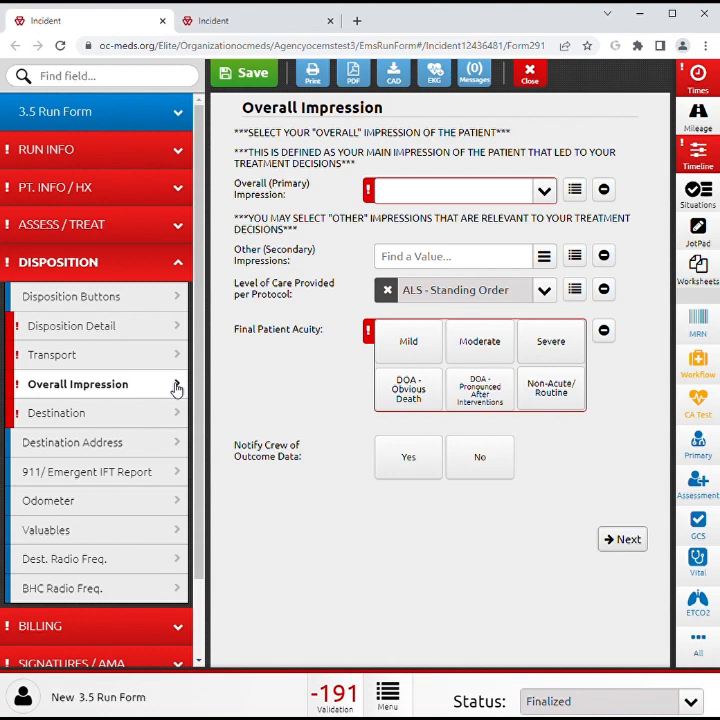
left_click(246, 29)
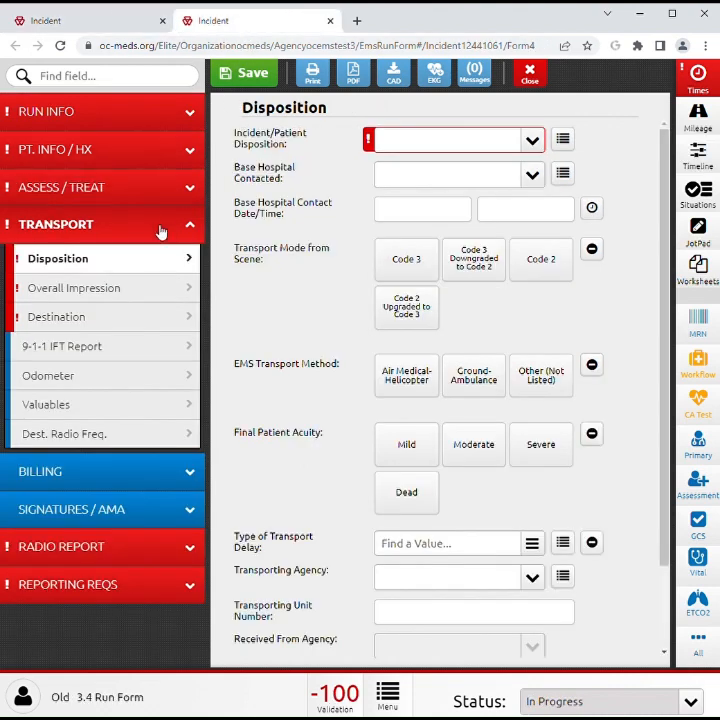
left_click(150, 291)
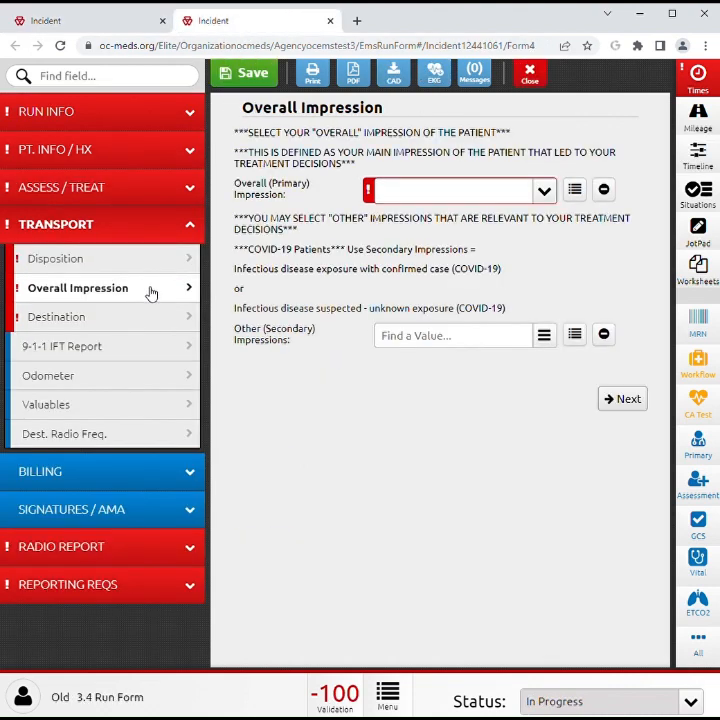
left_click(126, 29)
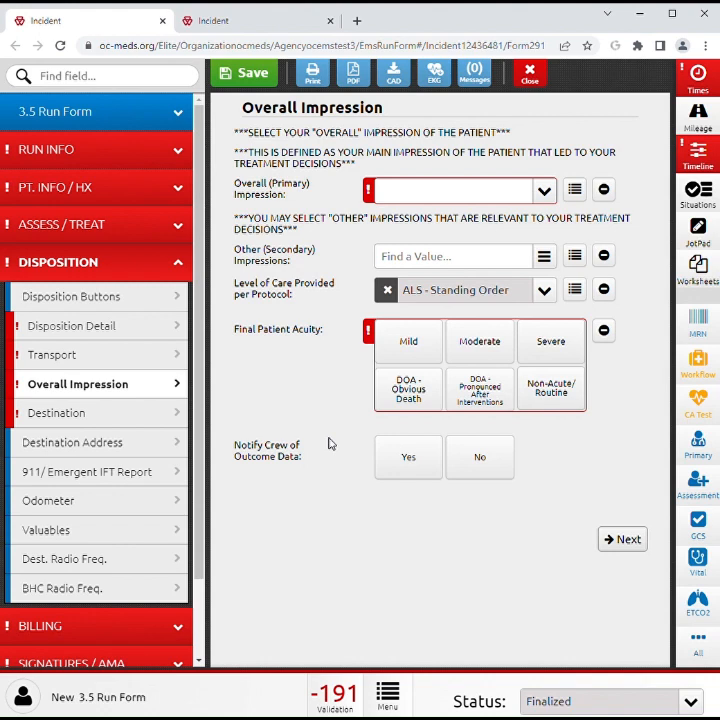
left_click(406, 474)
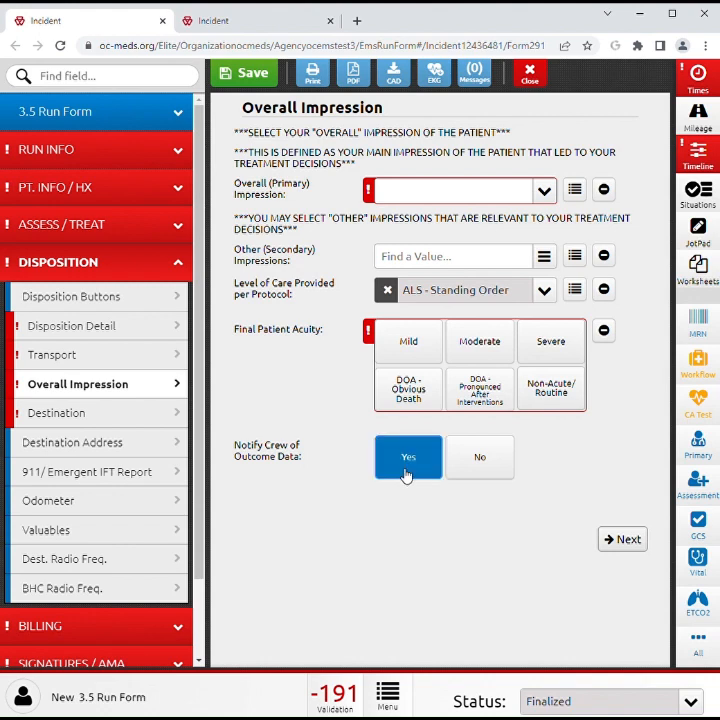
Set the Destination Name to Anaheim Global Medical Center and the Type of Destination to Hospital-Direct Admit.
left_click(167, 421)
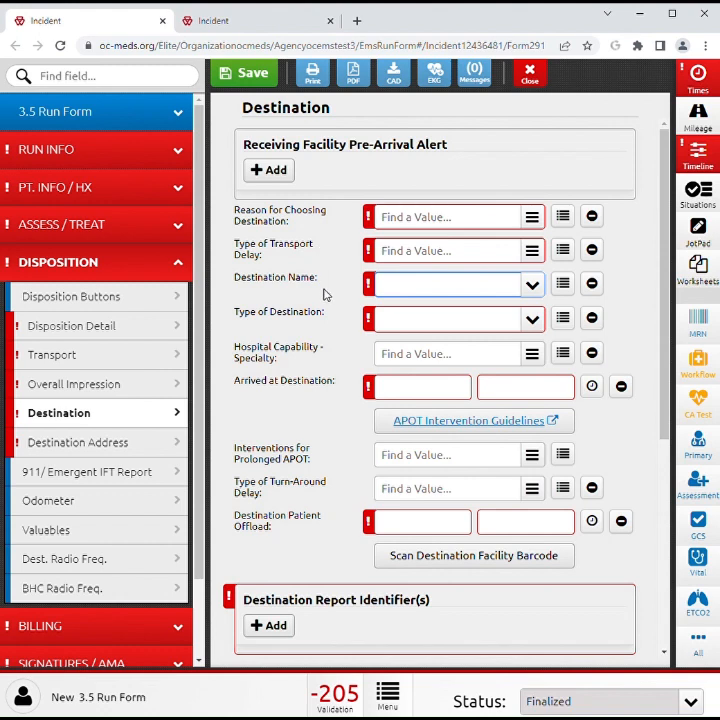
left_click(402, 296)
left_click(405, 337)
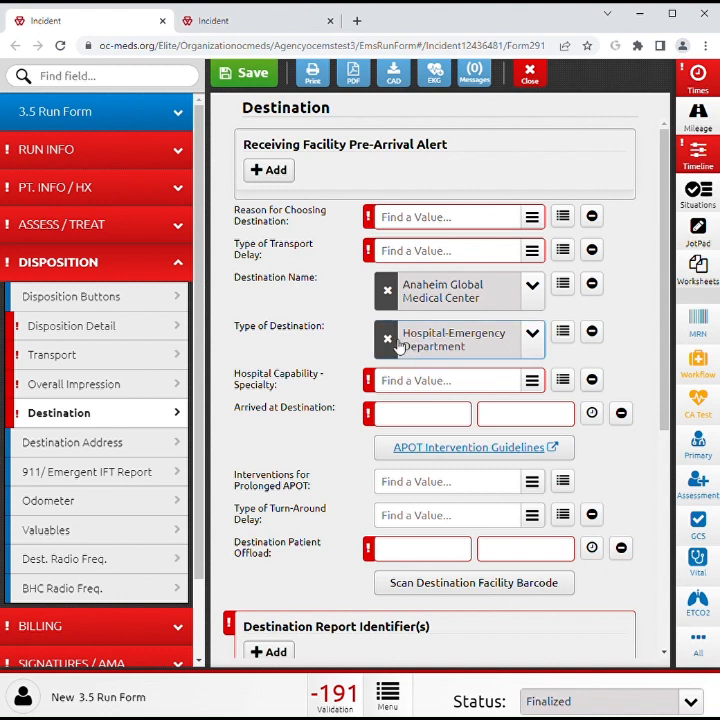
left_click(392, 339)
left_click(401, 342)
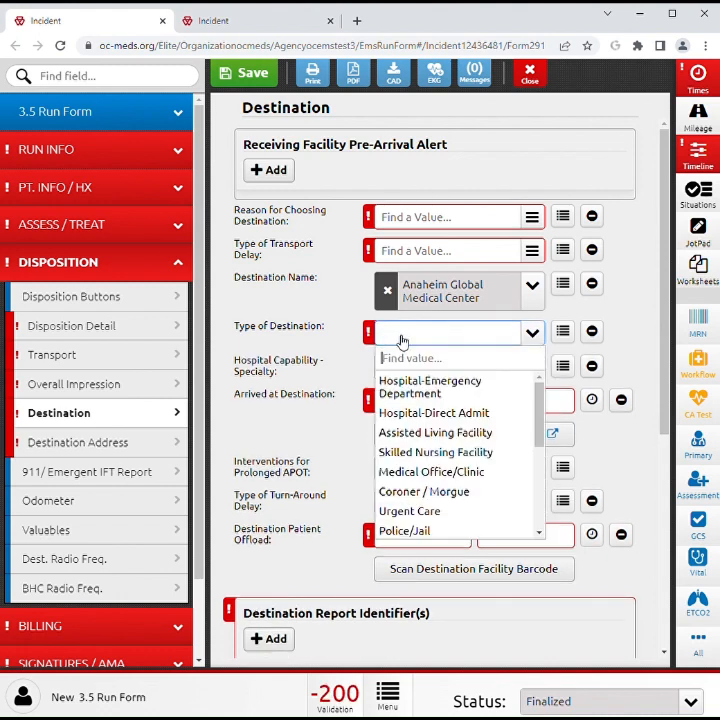
left_click(421, 413)
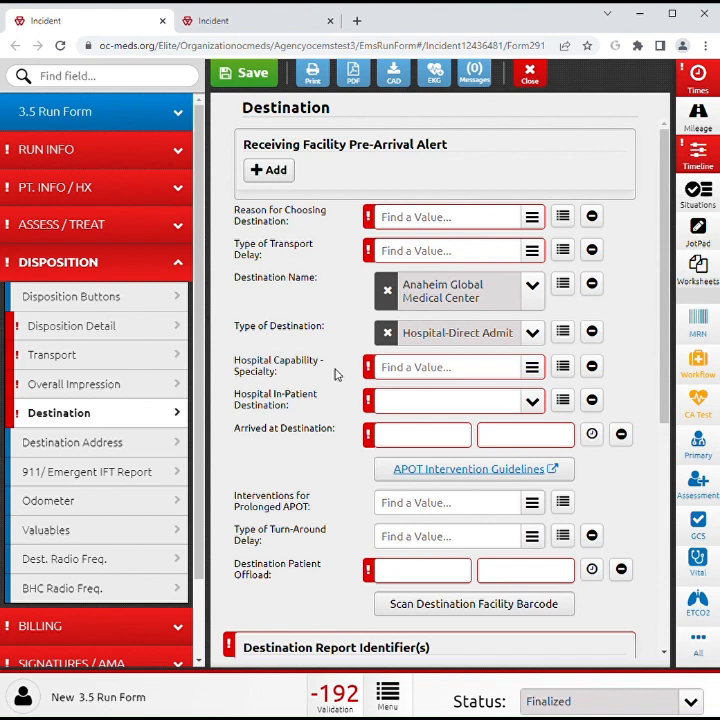
Try Burn and Trauma (OCG, Mission, LBM) as Hospital Capability - Specialty values, then leave the field empty.
left_click(416, 370)
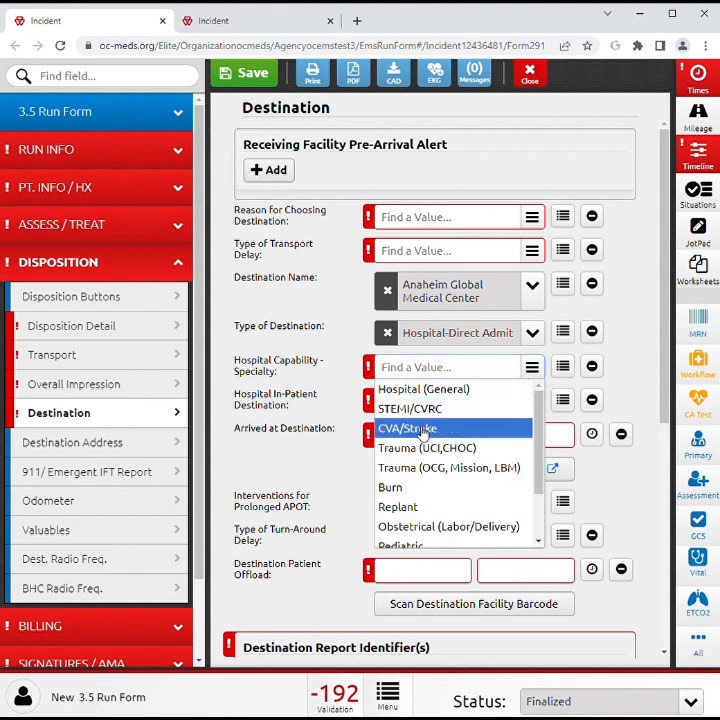
left_click(411, 488)
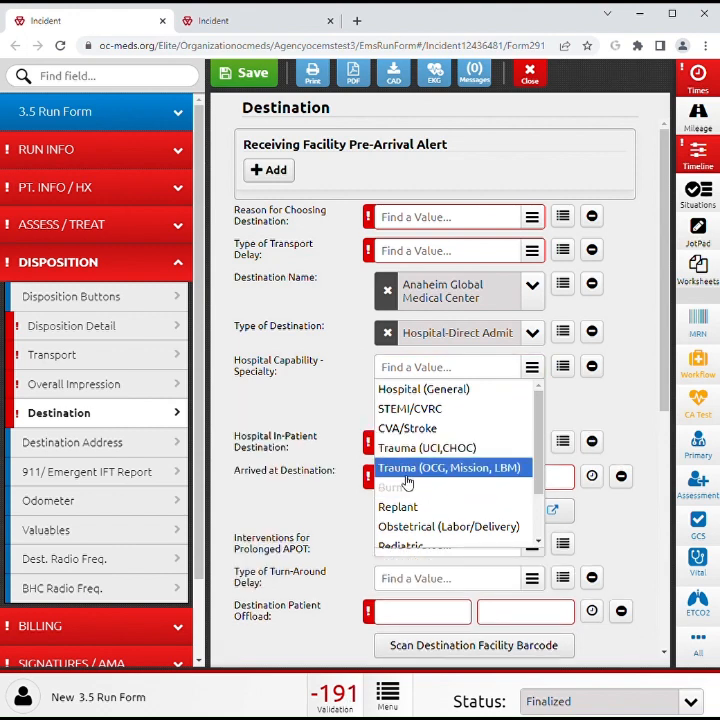
left_click(406, 472)
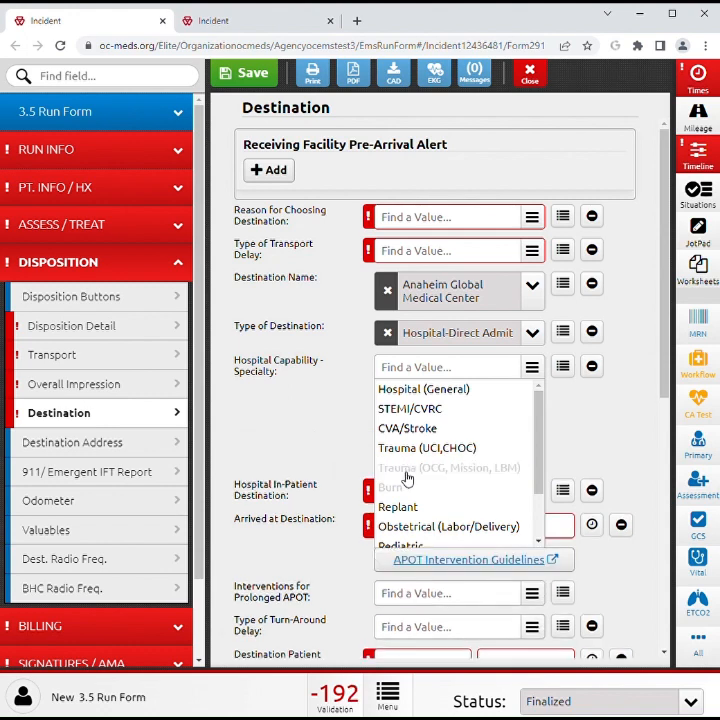
left_click(363, 444)
left_click(407, 369)
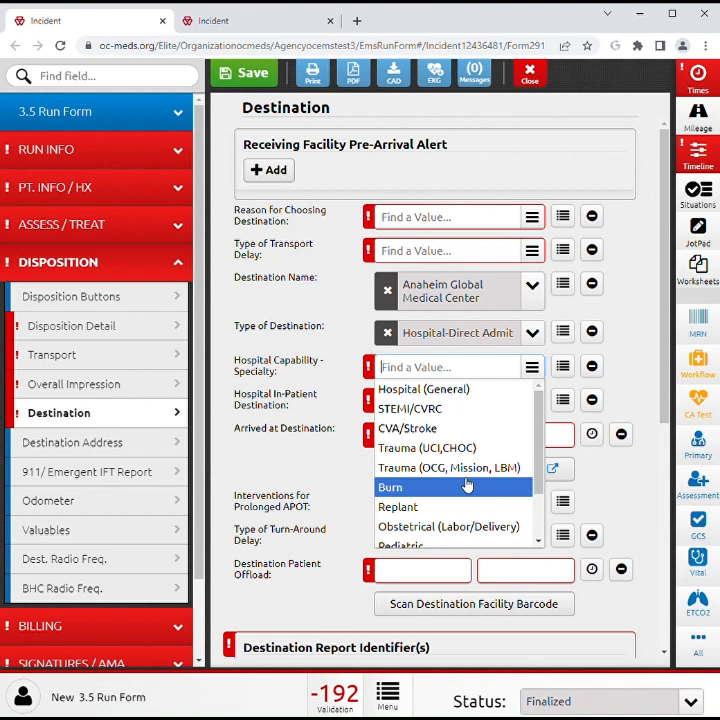
left_click(309, 464)
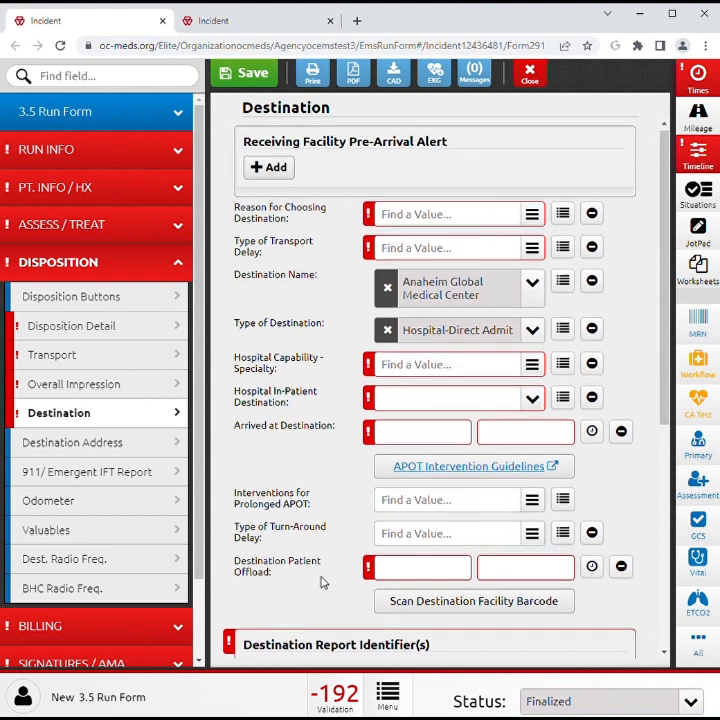
Review the remaining Destination fields and the Destination Address panel.
scroll(322, 583, "down", 2)
scroll(322, 583, "down", 1)
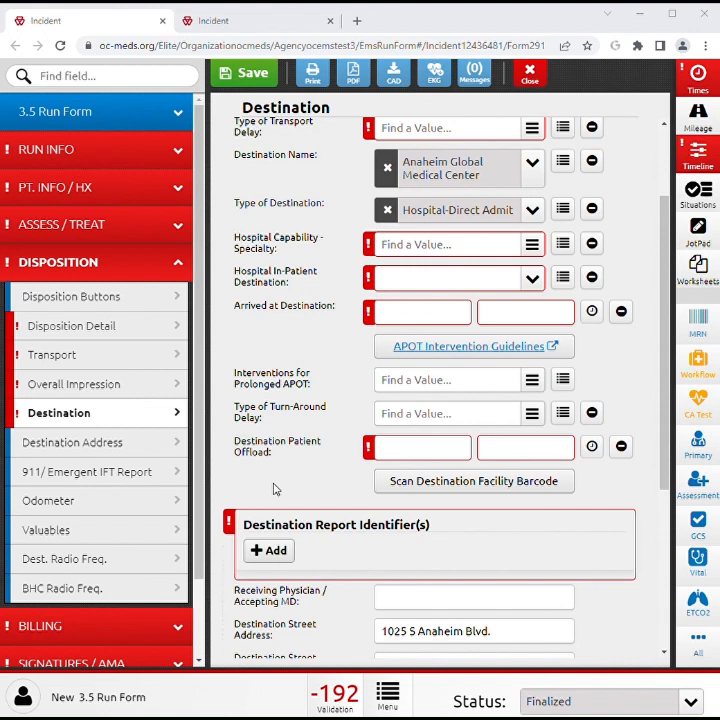
scroll(321, 378, "down", 2)
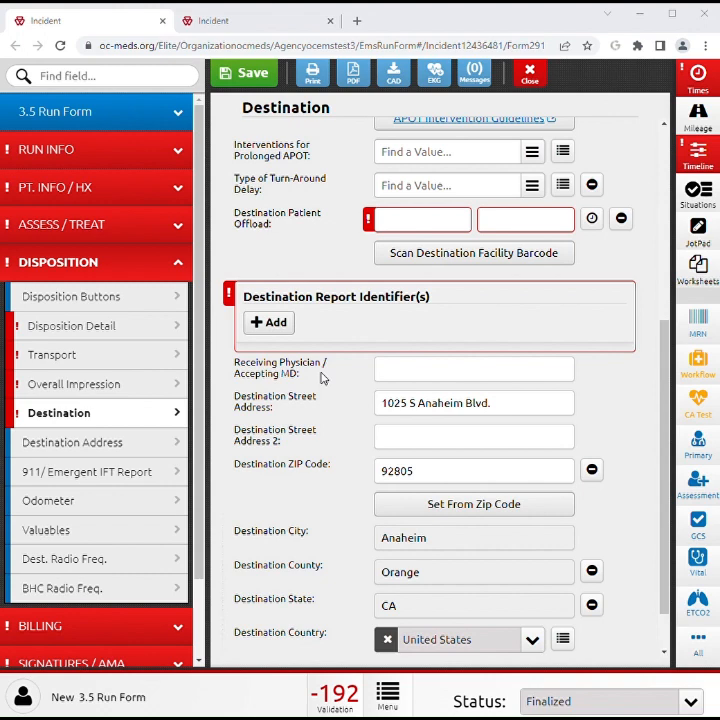
left_click(124, 450)
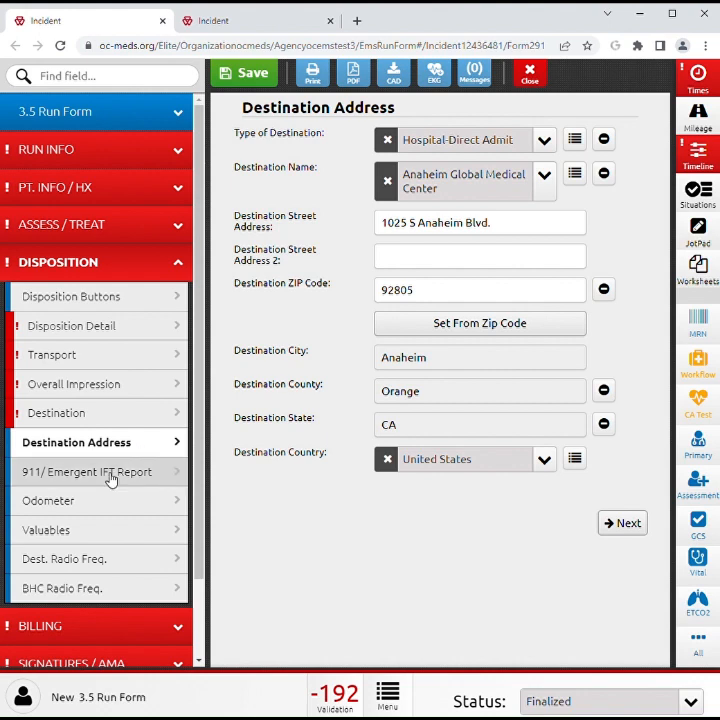
Look through the remaining Disposition panels, from 911/Emergent IFT Report to BHC Radio Freq.
left_click(112, 480)
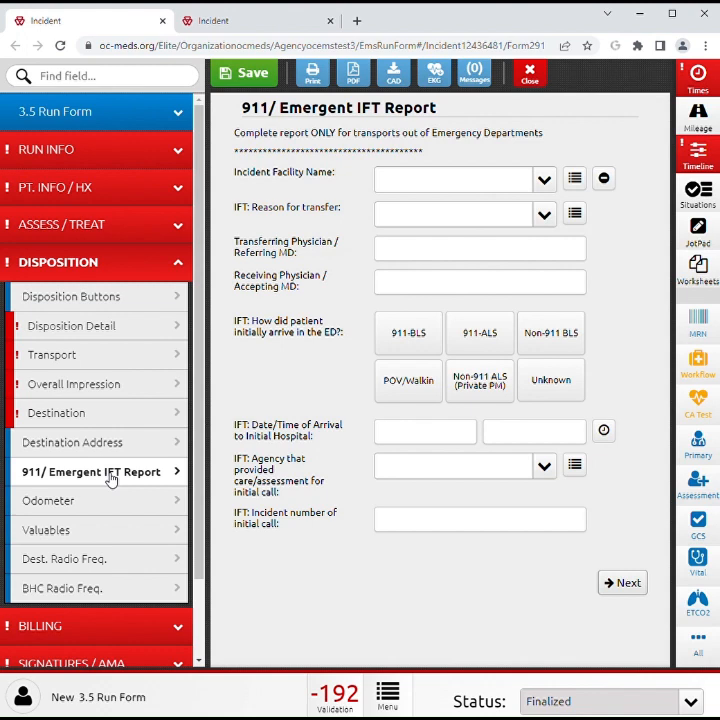
left_click(117, 513)
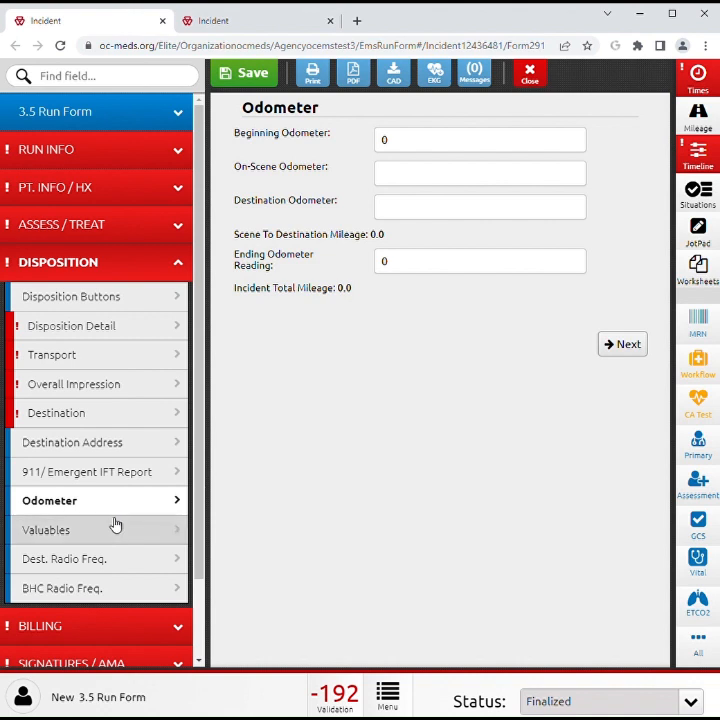
left_click(116, 531)
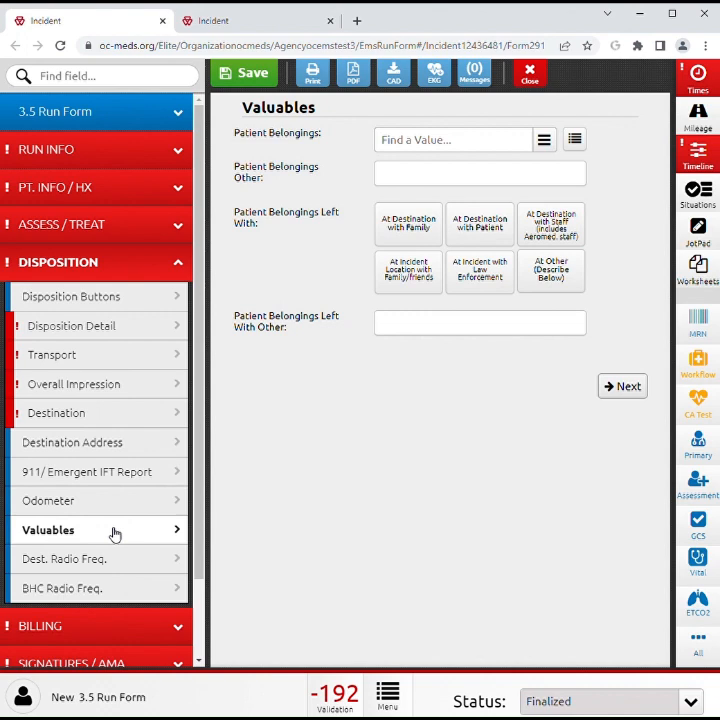
left_click(104, 560)
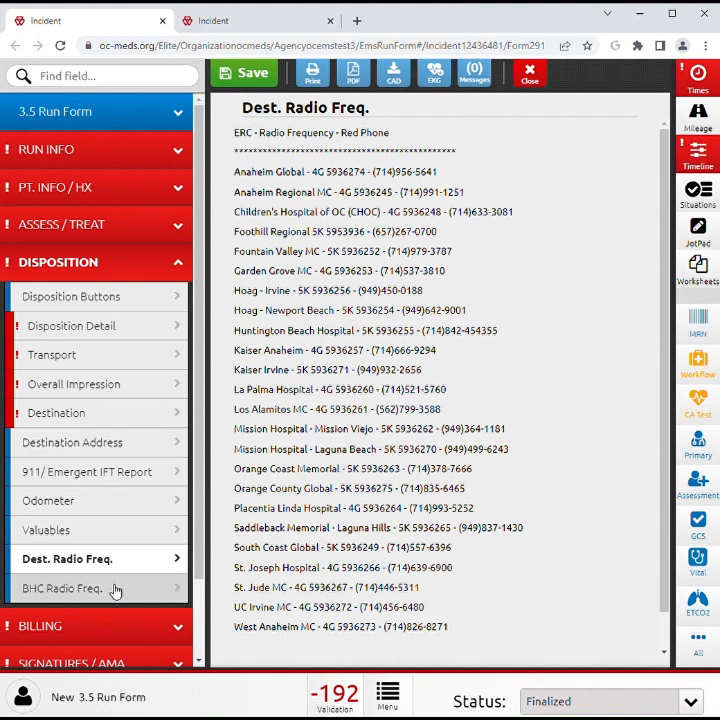
left_click(115, 591)
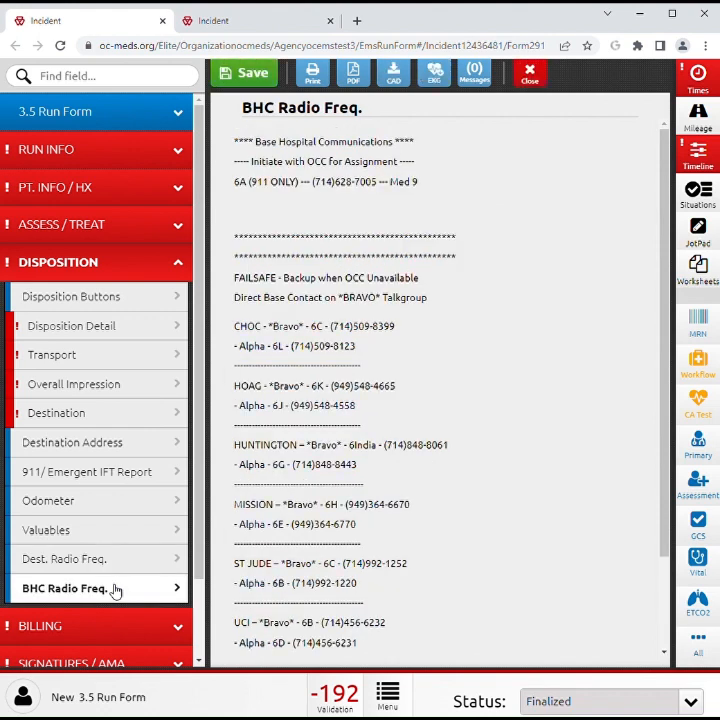